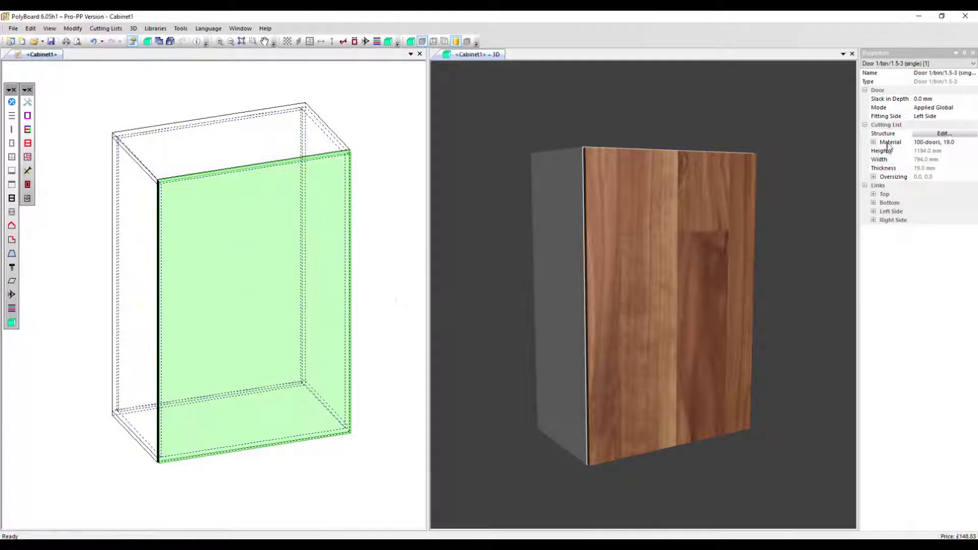
Split the door surface into four 25% panels with 20.0 mm slack between them
{"action": "left_click", "coordinate": [922, 132]}
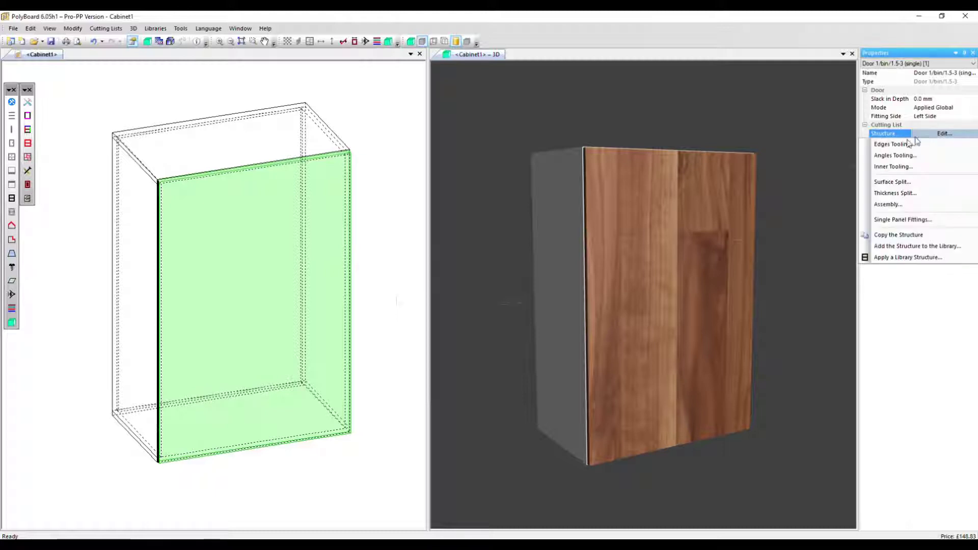
{"action": "left_click", "coordinate": [892, 182]}
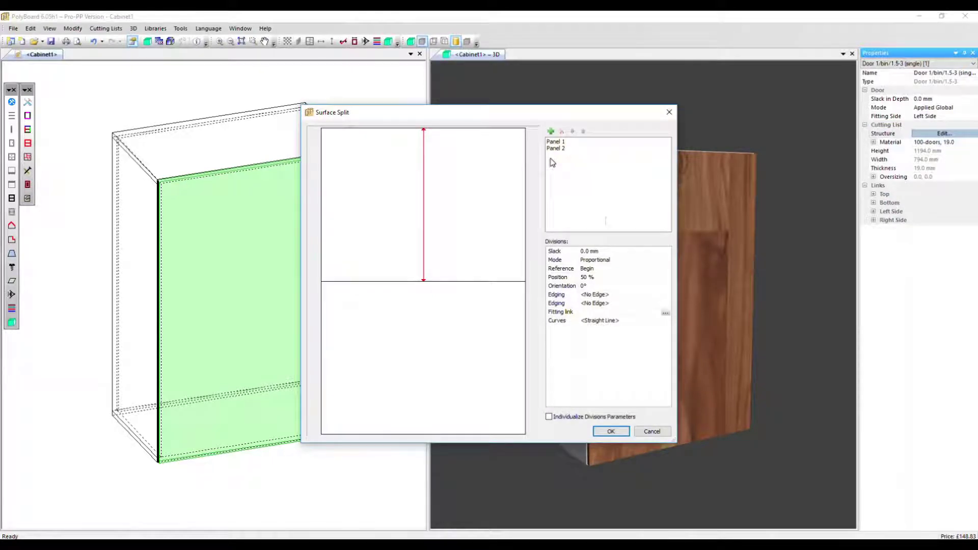
{"action": "left_click", "coordinate": [551, 131]}
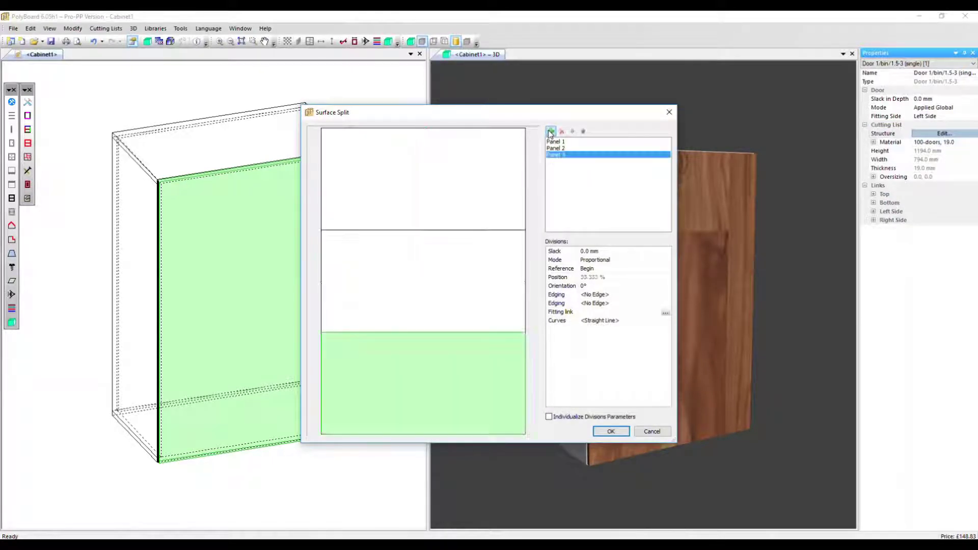
{"action": "left_click", "coordinate": [550, 131]}
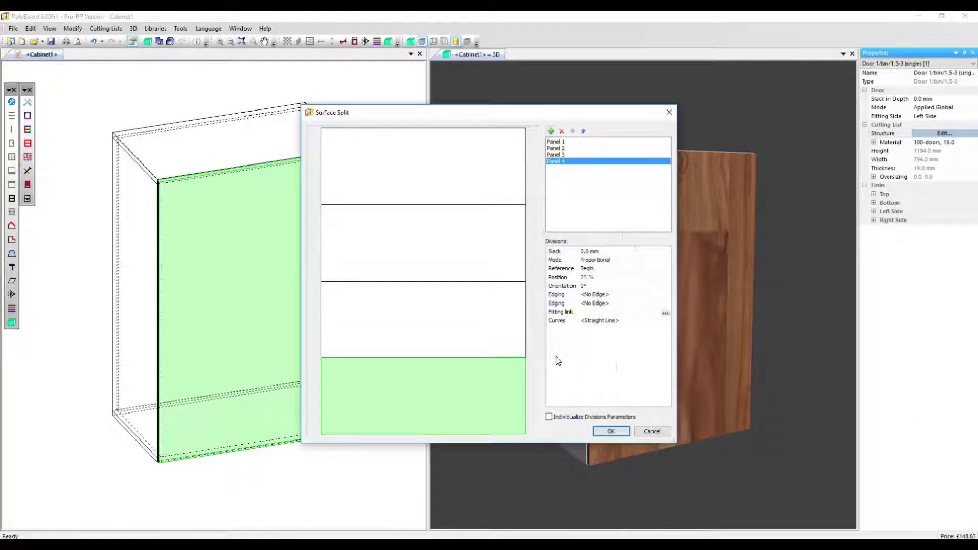
{"action": "left_click", "coordinate": [583, 253]}
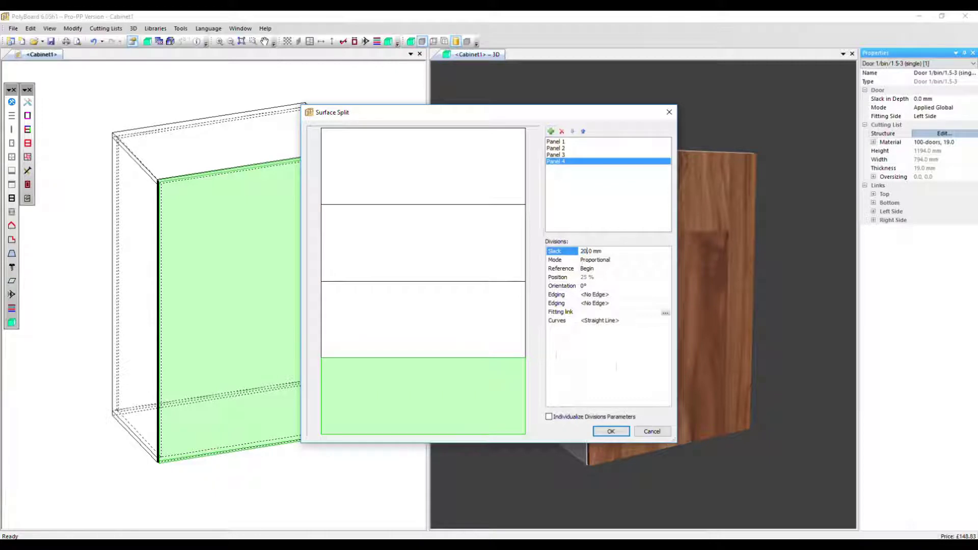
{"action": "left_click", "coordinate": [577, 260]}
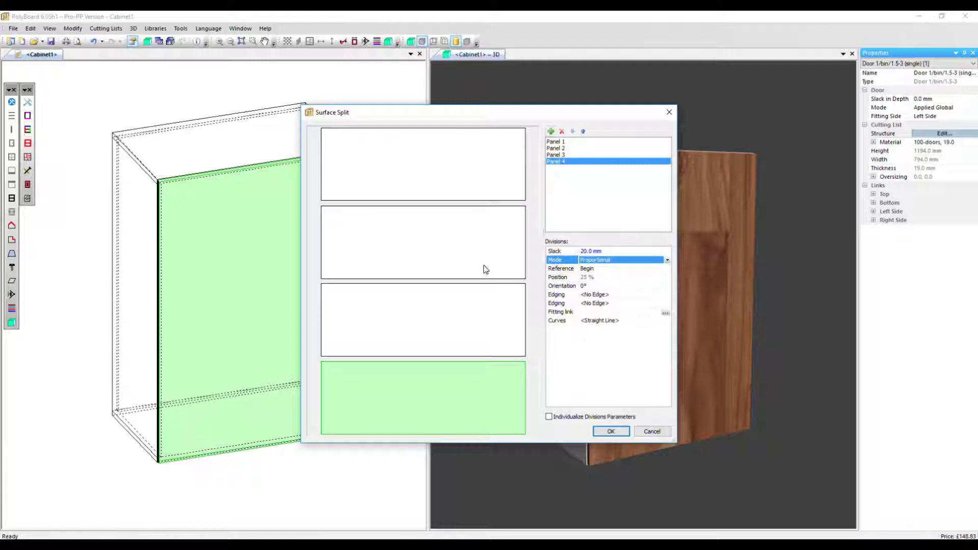
Set the division orientation to 20° and reduce the slack to 0.0 mm
{"action": "left_click", "coordinate": [581, 286]}
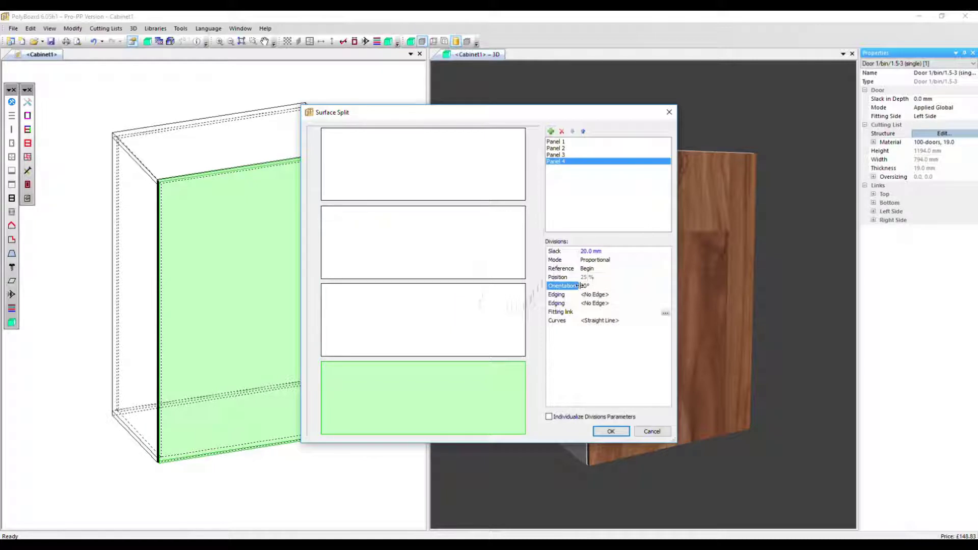
{"action": "key", "text": "Return"}
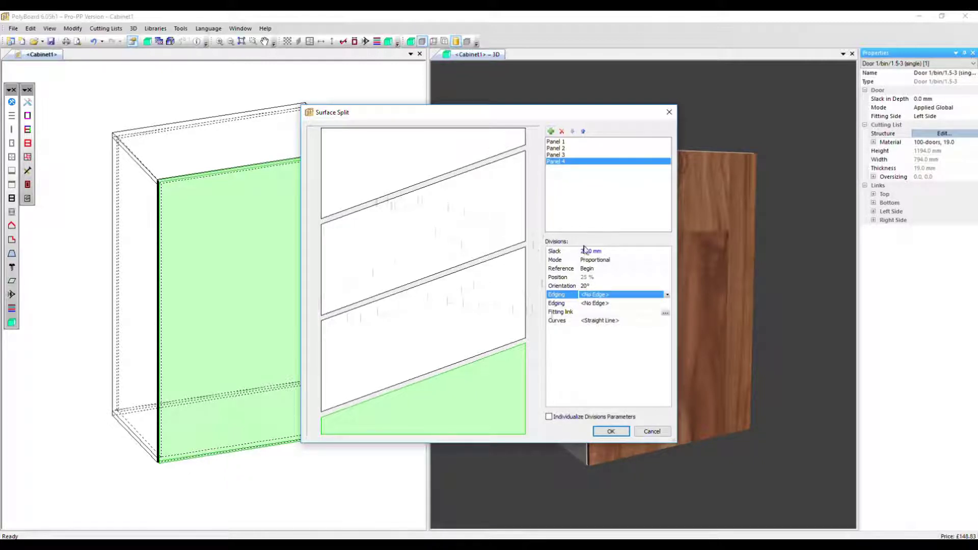
{"action": "left_click", "coordinate": [586, 252]}
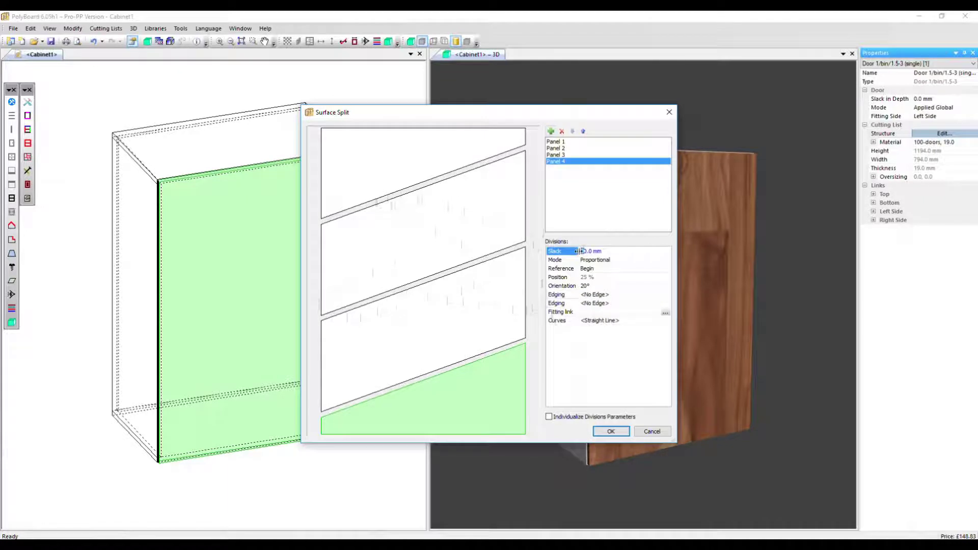
{"action": "key", "text": "Tab"}
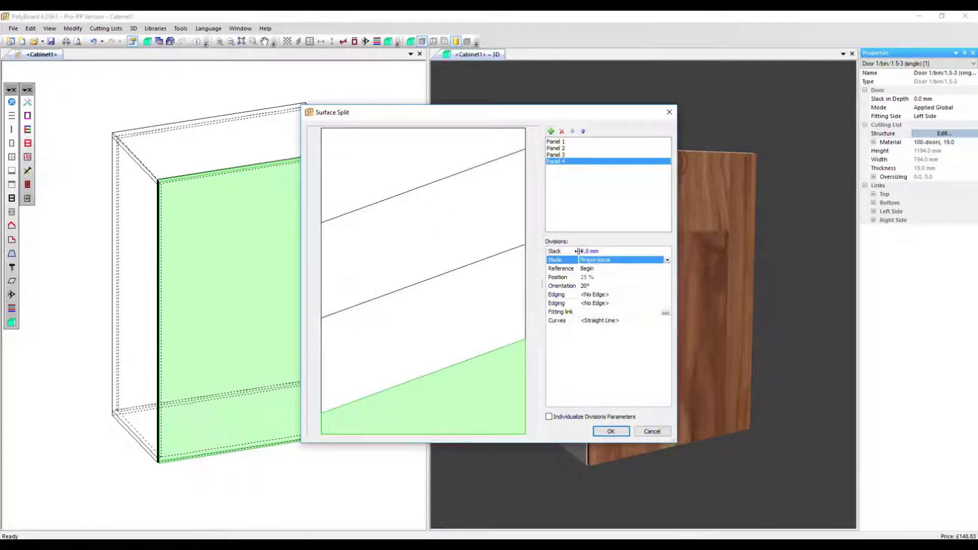
Add a fitting link to the divisions using the 0-dowel/010 fitting
{"action": "left_click", "coordinate": [664, 312]}
{"action": "left_click", "coordinate": [664, 312]}
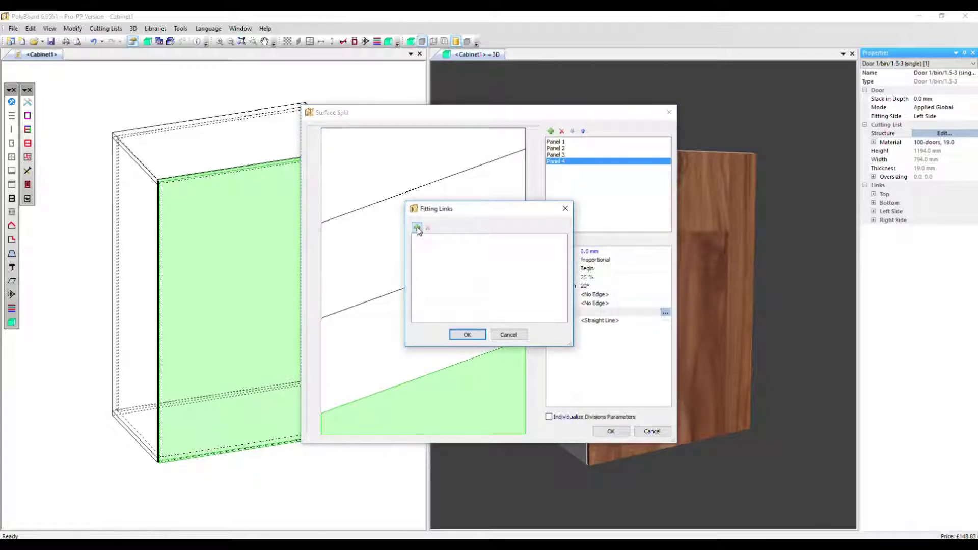
{"action": "left_click", "coordinate": [417, 227]}
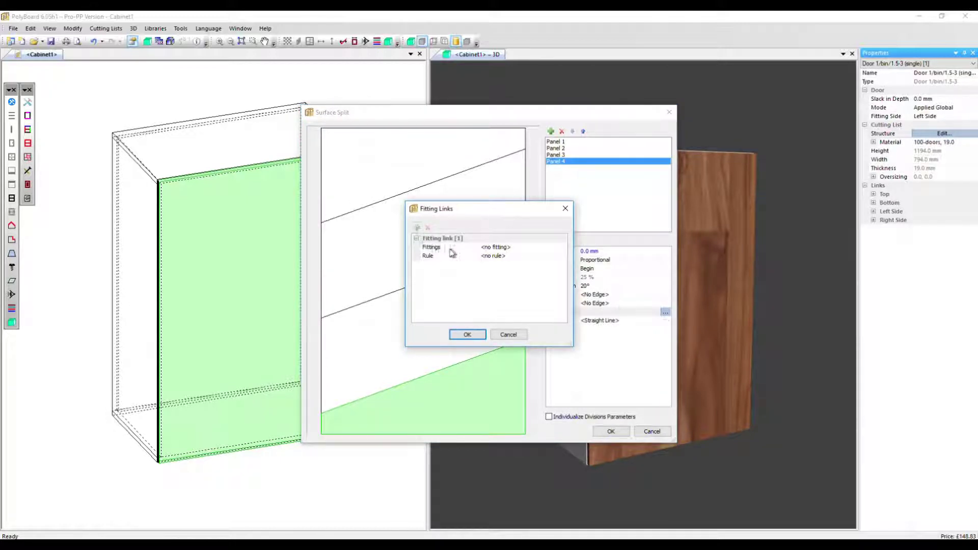
{"action": "left_click", "coordinate": [555, 247]}
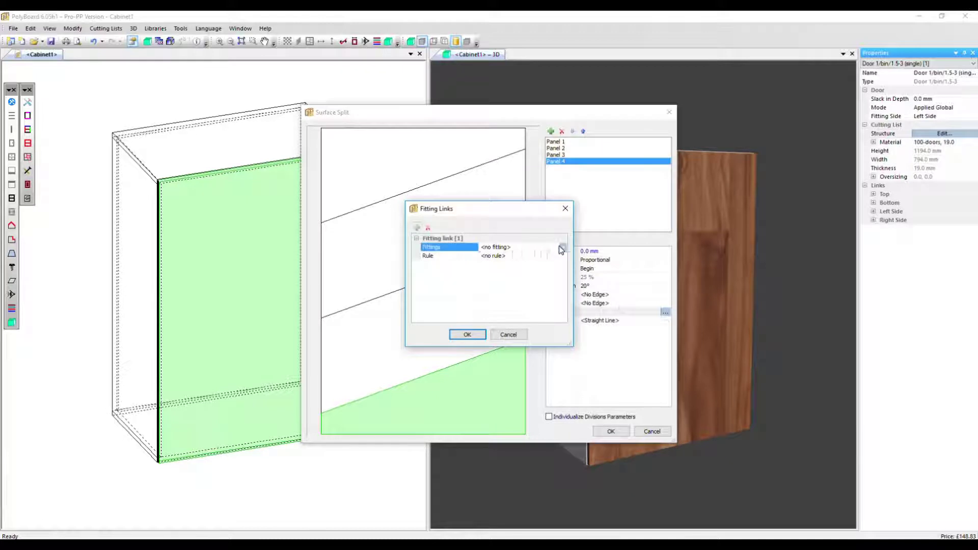
{"action": "left_click", "coordinate": [561, 247]}
{"action": "scroll", "coordinate": [493, 285], "scroll_direction": "down", "scroll_amount": 2}
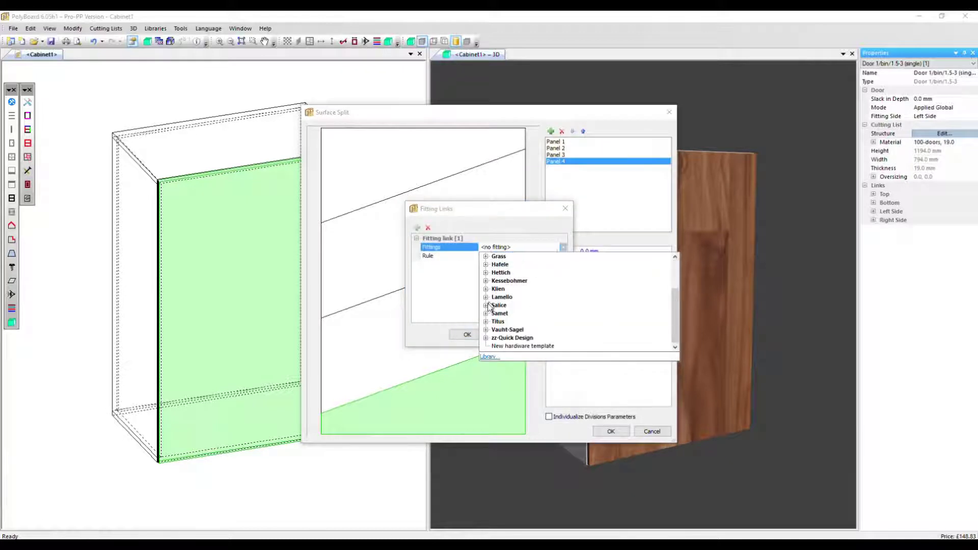
{"action": "left_click", "coordinate": [486, 339]}
{"action": "left_click", "coordinate": [495, 341]}
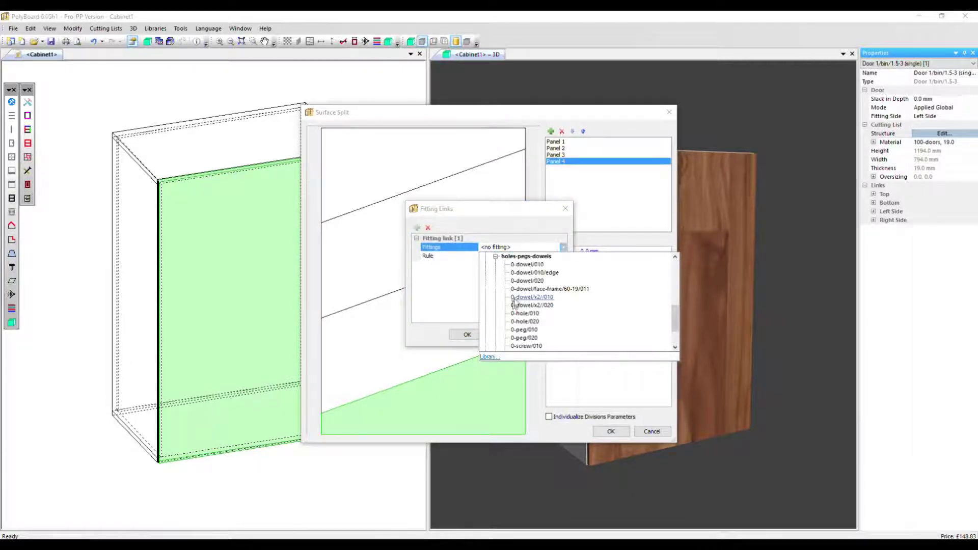
{"action": "left_click", "coordinate": [527, 265]}
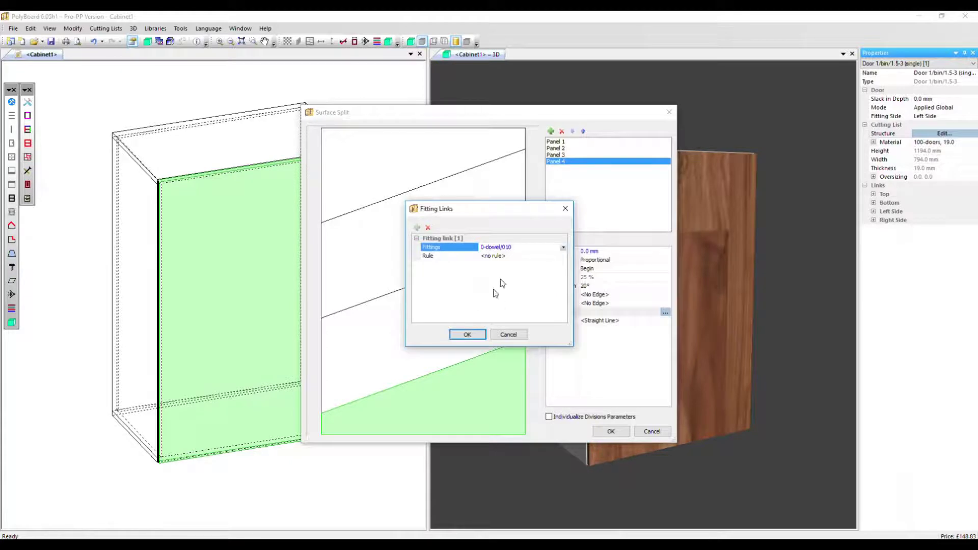
Assign the 0-rul/dowel-010 placement rule to the dowel link and confirm it
{"action": "left_click", "coordinate": [528, 255]}
{"action": "scroll", "coordinate": [519, 290], "scroll_direction": "down", "scroll_amount": 3}
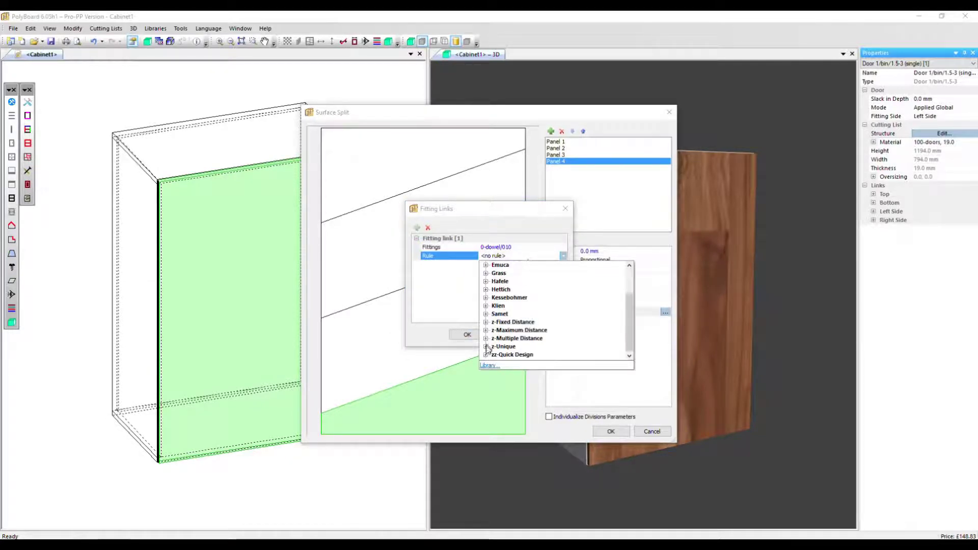
{"action": "left_click", "coordinate": [486, 355]}
{"action": "left_click", "coordinate": [496, 347]}
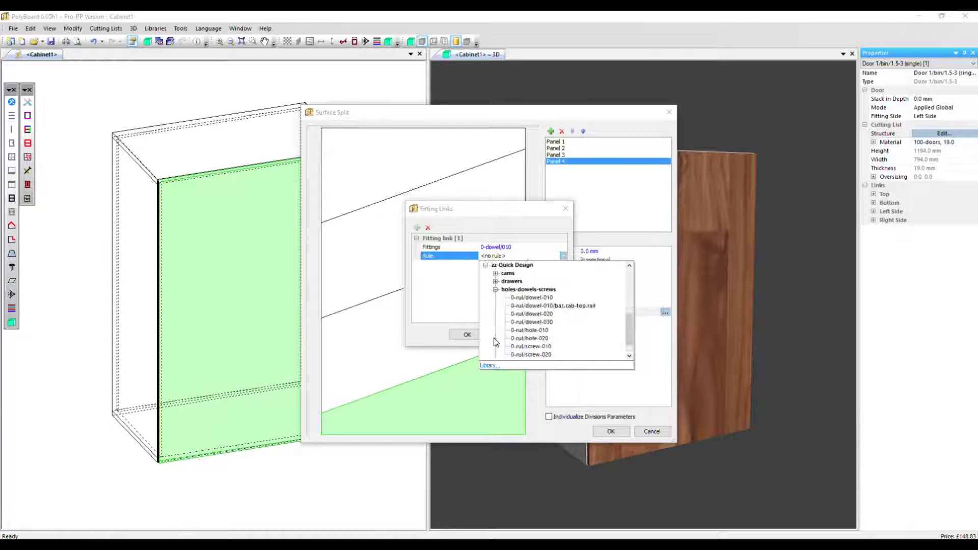
{"action": "left_click", "coordinate": [525, 299]}
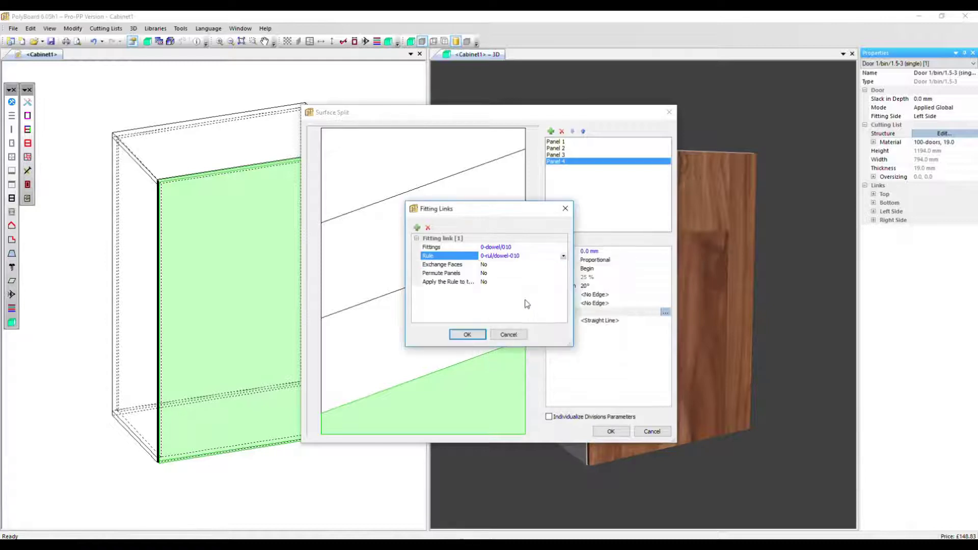
{"action": "left_click", "coordinate": [467, 335]}
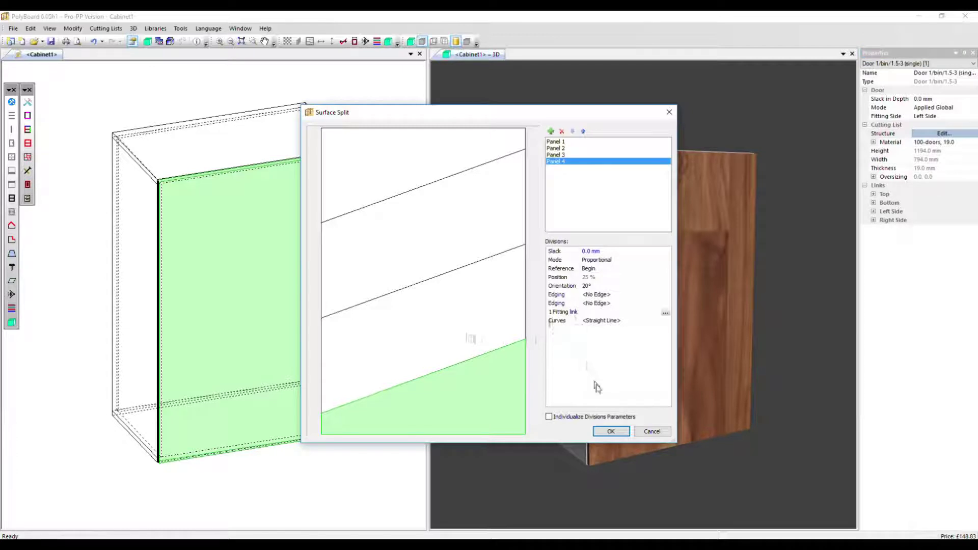
Apply the dowel-joined four-panel split and show the 3D cabinet as a hidden-face wireframe
{"action": "left_click", "coordinate": [611, 432]}
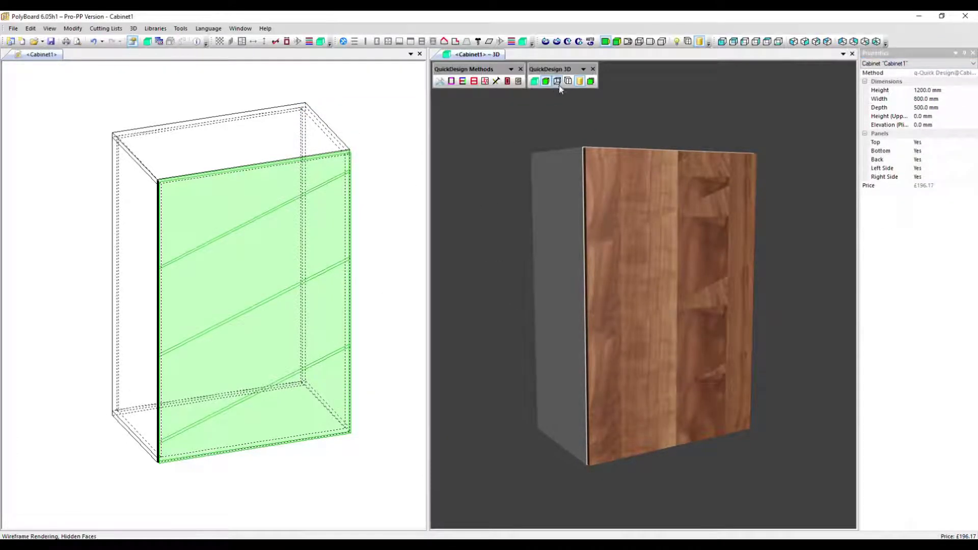
{"action": "left_click", "coordinate": [558, 84]}
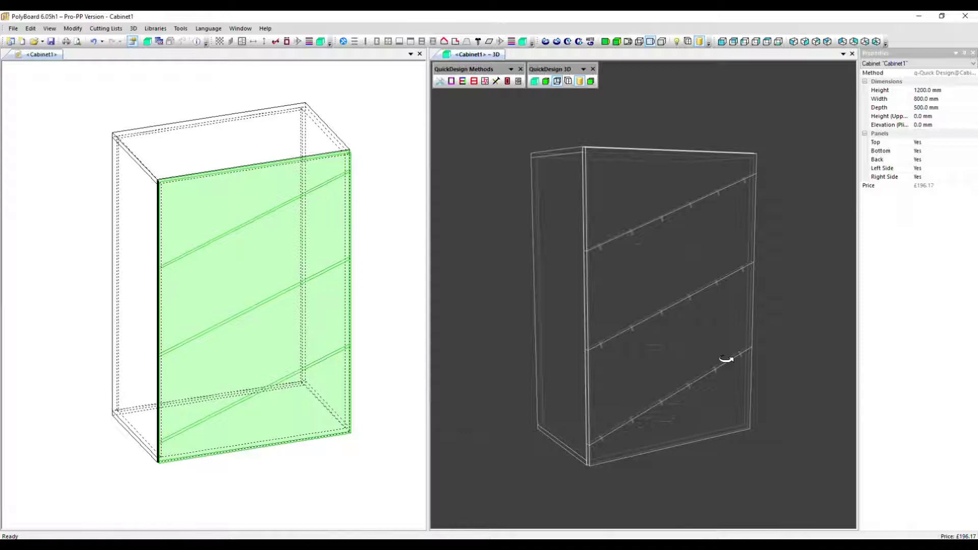
{"action": "key", "text": "ctrl+Tab"}
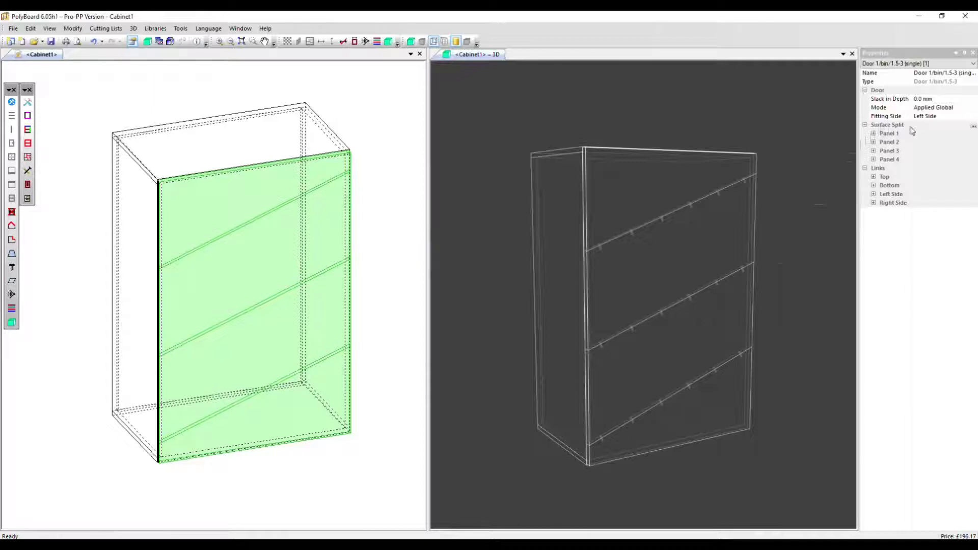
Change the door's three division lines to smooth wave curves and apply
{"action": "left_click", "coordinate": [972, 127]}
{"action": "left_click", "coordinate": [936, 136]}
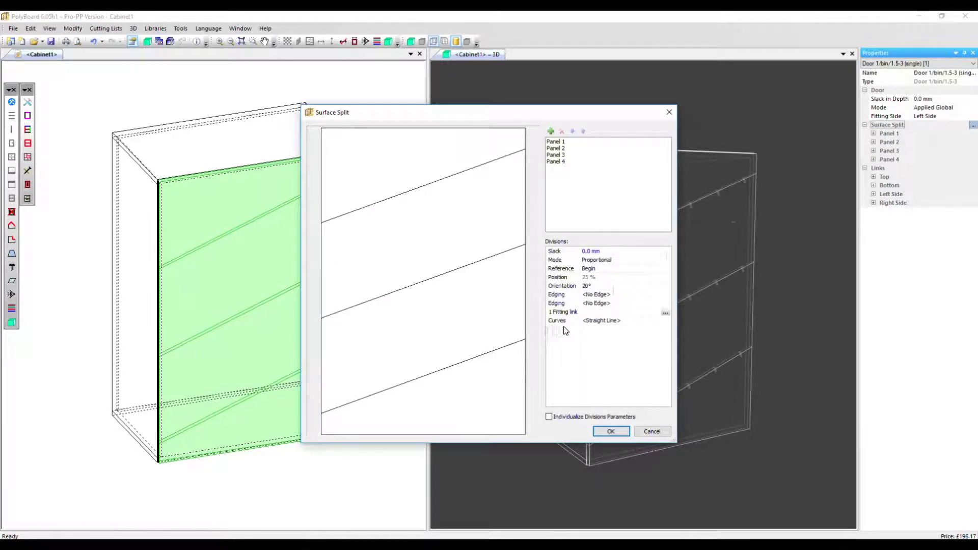
{"action": "left_click", "coordinate": [592, 321]}
{"action": "left_click", "coordinate": [592, 321]}
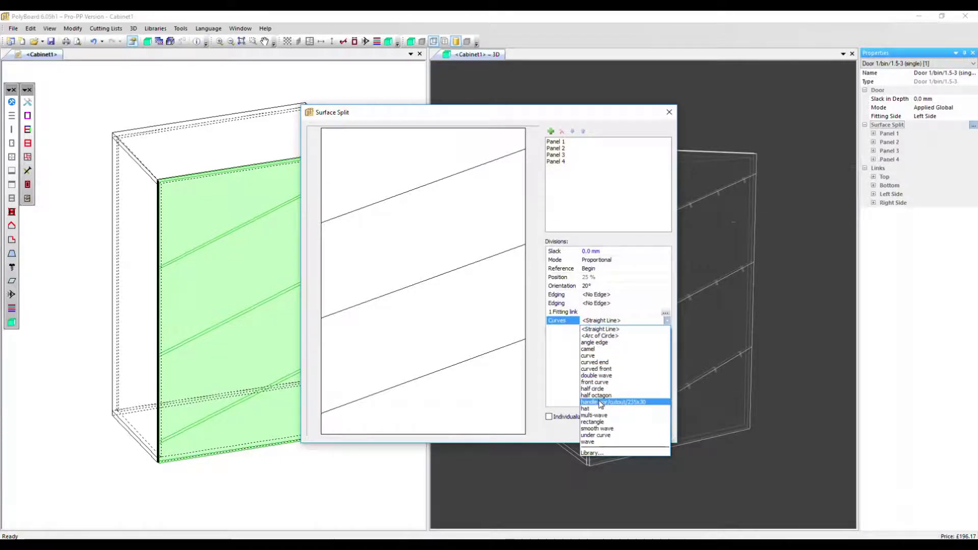
{"action": "left_click", "coordinate": [592, 429]}
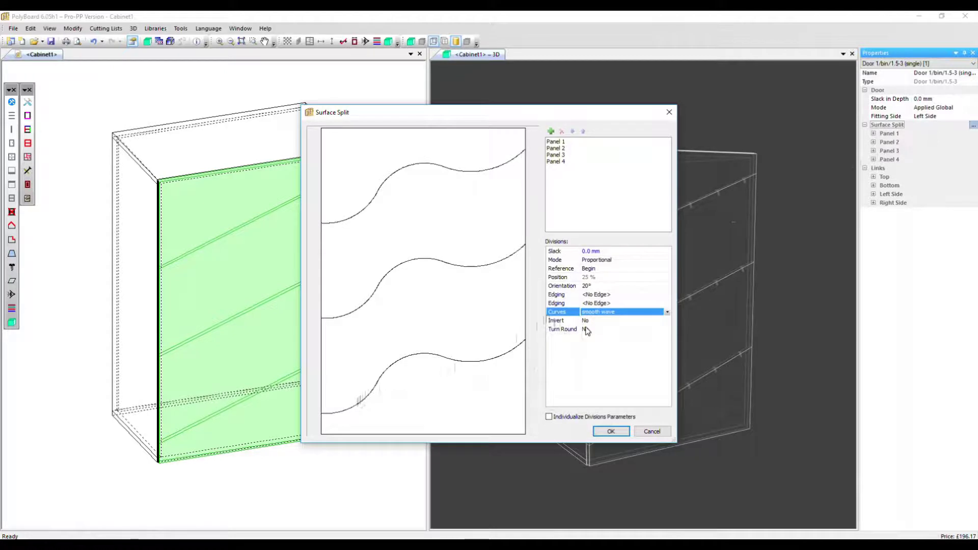
{"action": "left_click", "coordinate": [609, 432]}
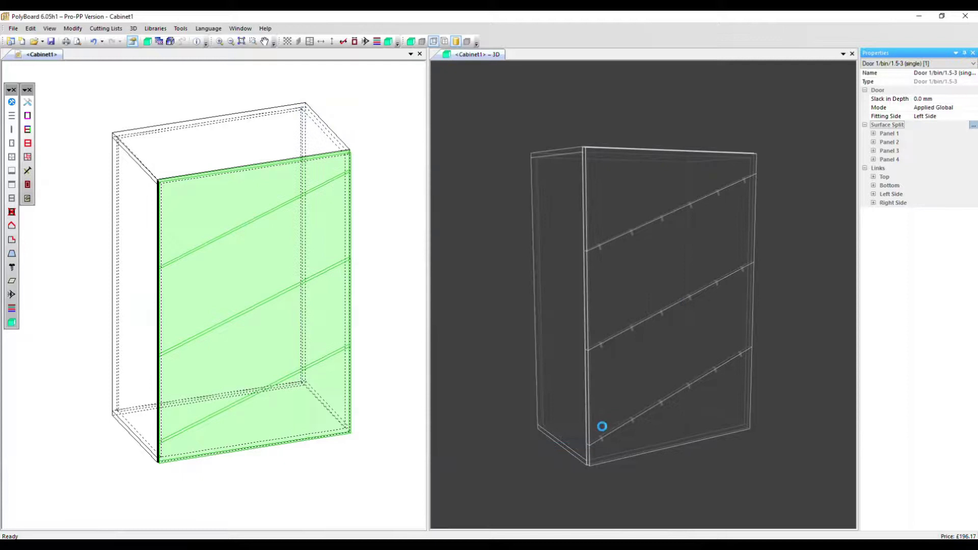
Turn on textured solid rendering in the 3D view and reselect the door
{"action": "left_click", "coordinate": [527, 127]}
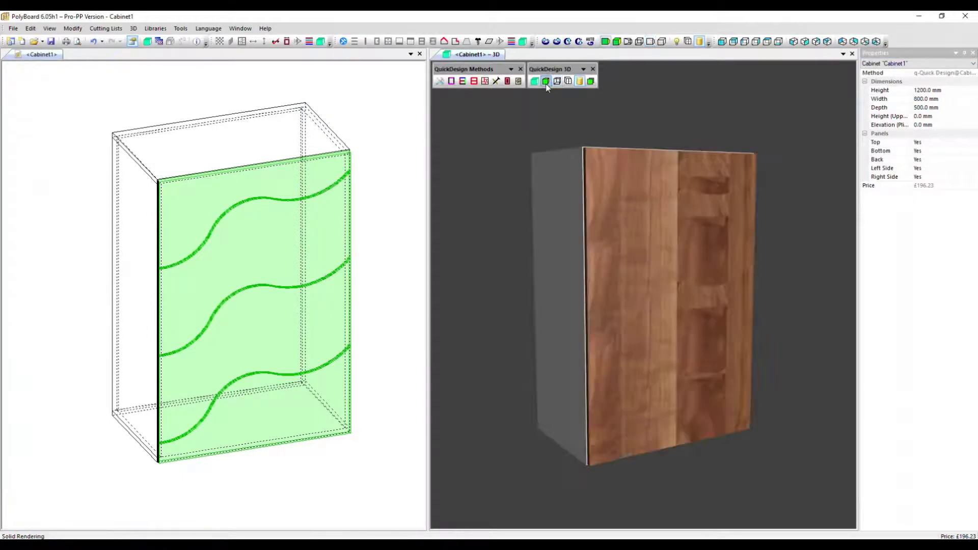
{"action": "left_click", "coordinate": [545, 81]}
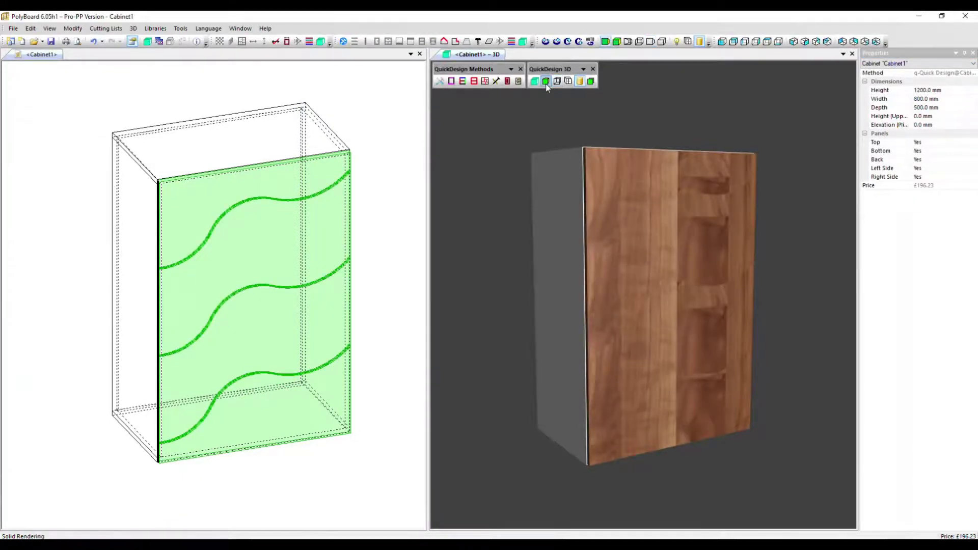
{"action": "left_click", "coordinate": [635, 116]}
{"action": "left_click", "coordinate": [876, 126]}
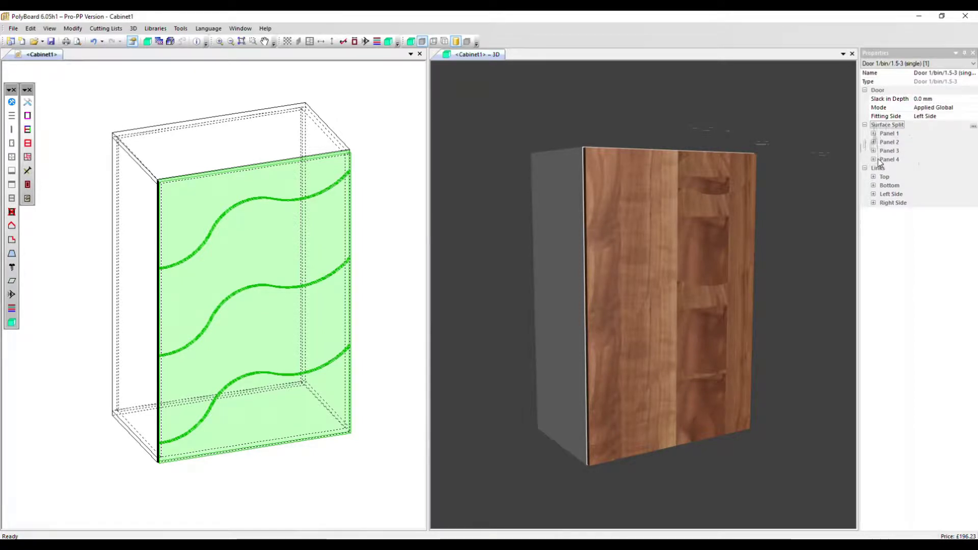
Give Panel 2 the white generic 0190, 19.0 material
{"action": "left_click", "coordinate": [872, 141]}
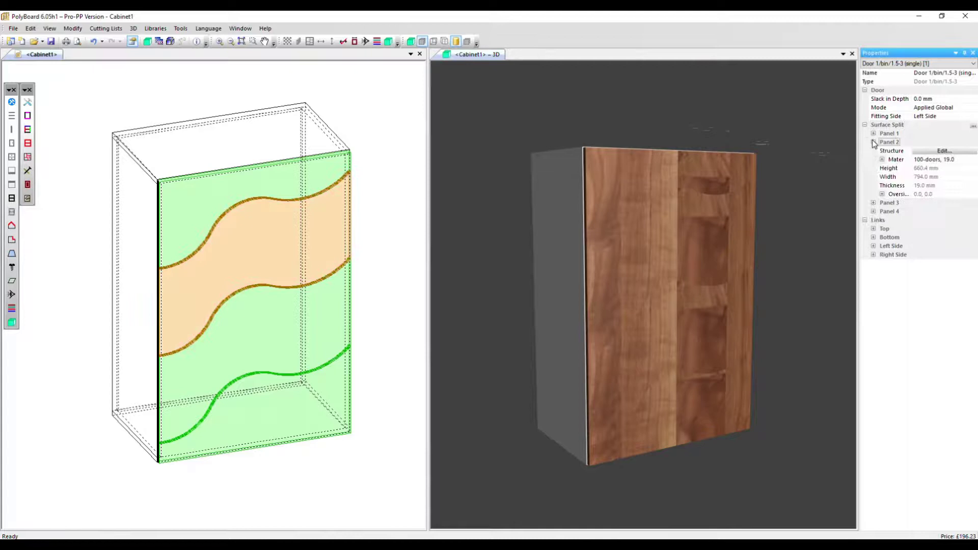
{"action": "left_click", "coordinate": [936, 160]}
{"action": "left_click", "coordinate": [936, 159]}
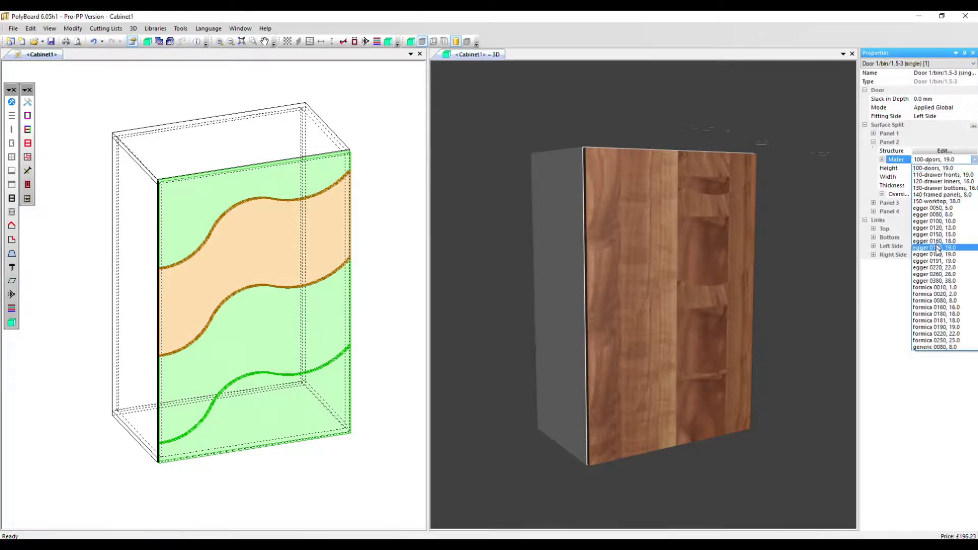
{"action": "scroll", "coordinate": [936, 258], "scroll_direction": "down", "scroll_amount": 4}
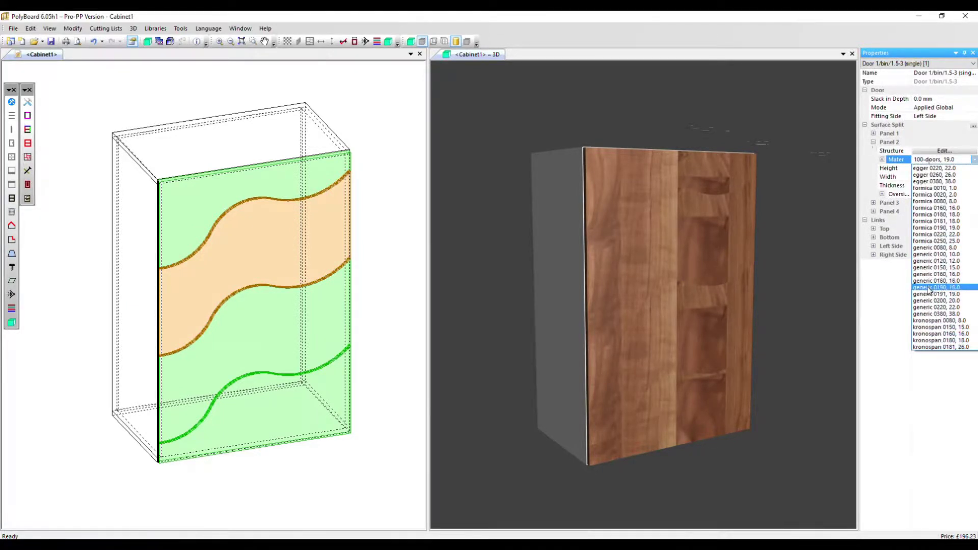
{"action": "left_click", "coordinate": [928, 288]}
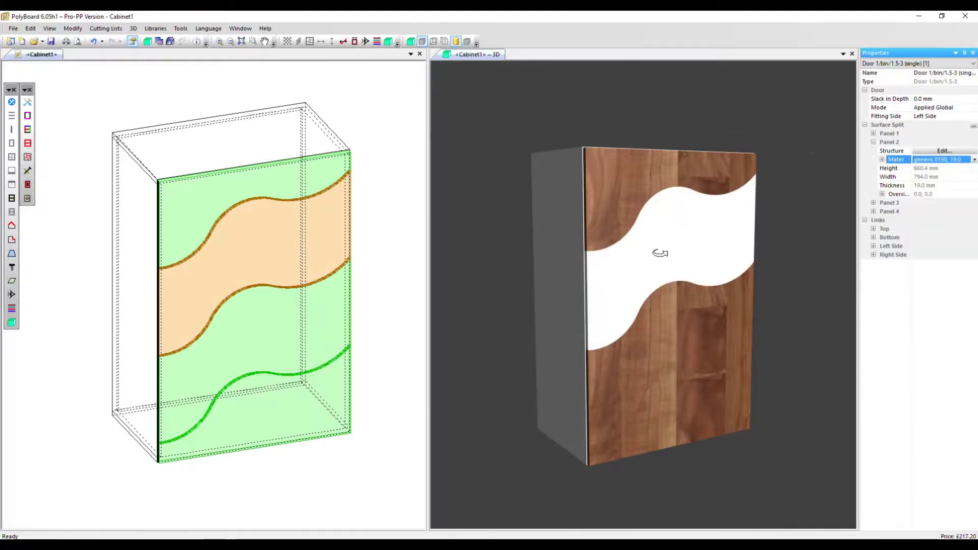
Give Panel 4 the generic 0190, 19.0 material and orbit to view the door
{"action": "left_click", "coordinate": [873, 212]}
{"action": "left_click", "coordinate": [929, 230]}
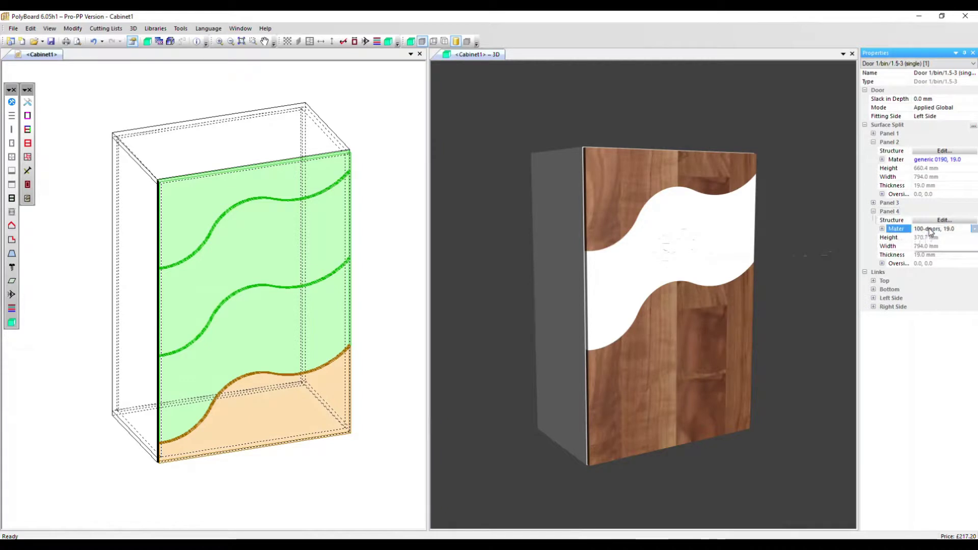
{"action": "left_click", "coordinate": [929, 231]}
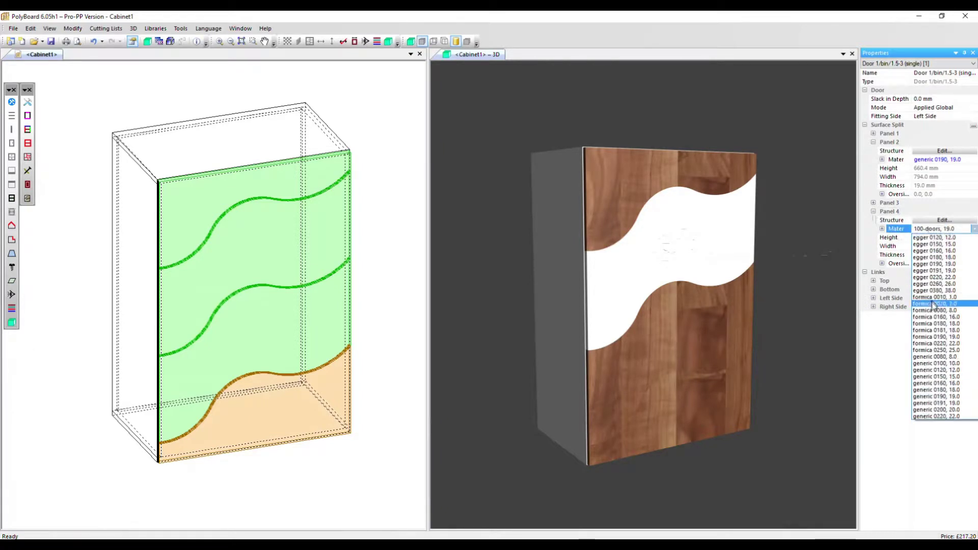
{"action": "scroll", "coordinate": [933, 305], "scroll_direction": "down", "scroll_amount": 2}
{"action": "left_click", "coordinate": [935, 360]}
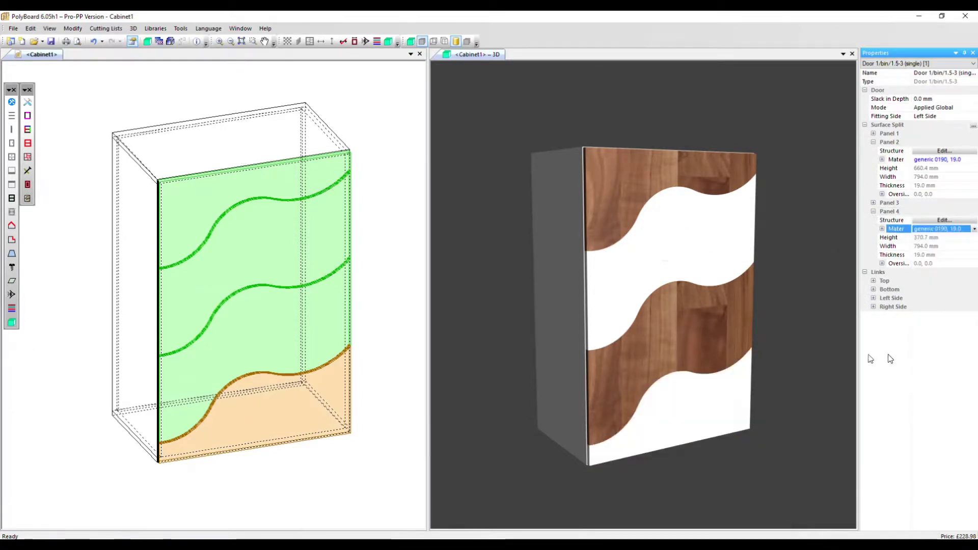
{"action": "left_click_drag", "start_coordinate": [682, 395], "coordinate": [687, 331]}
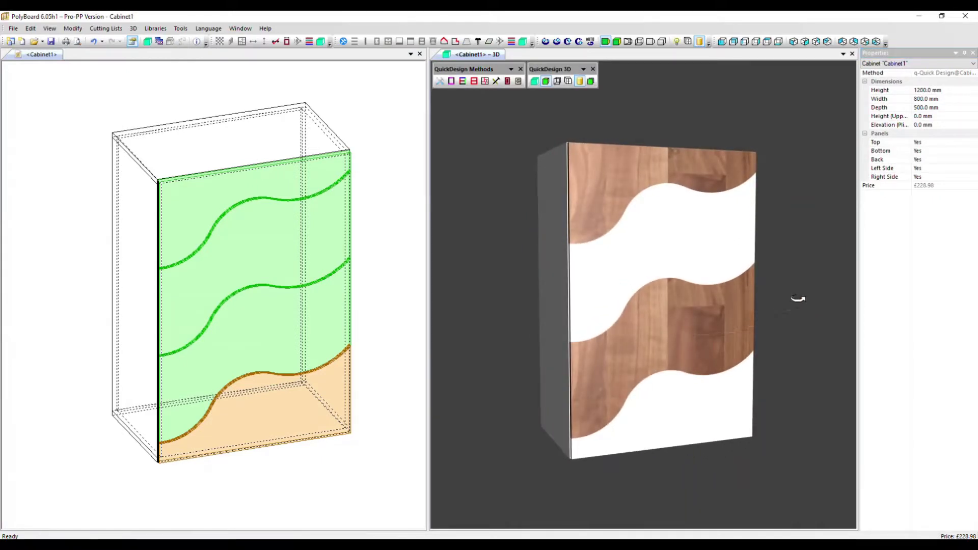